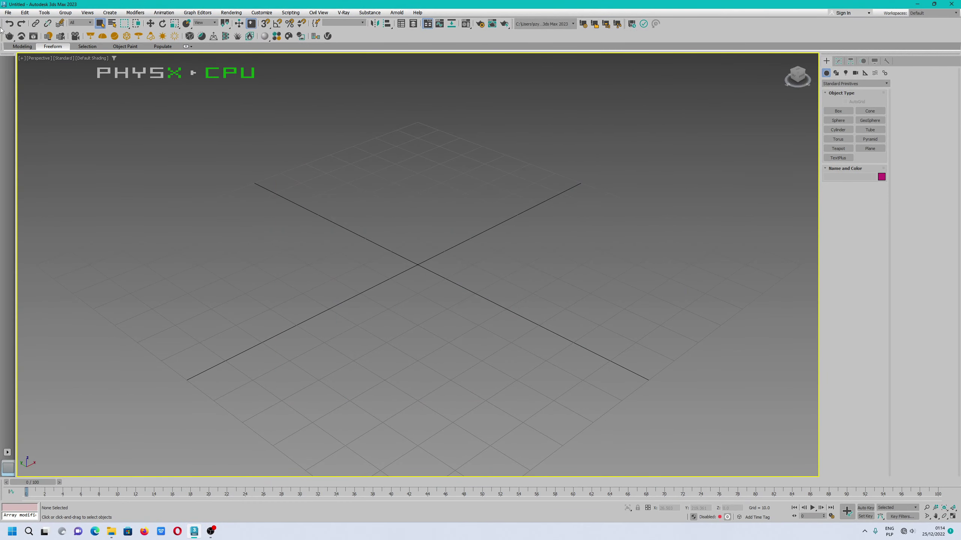
- Open soldier_modeling.max from the 3ds max 2023 projects folder on drive E, sorting the files by date modified and dismissing the State Sets window
{"action": "left_click", "coordinate": [8, 12]}
{"action": "left_click", "coordinate": [22, 41]}
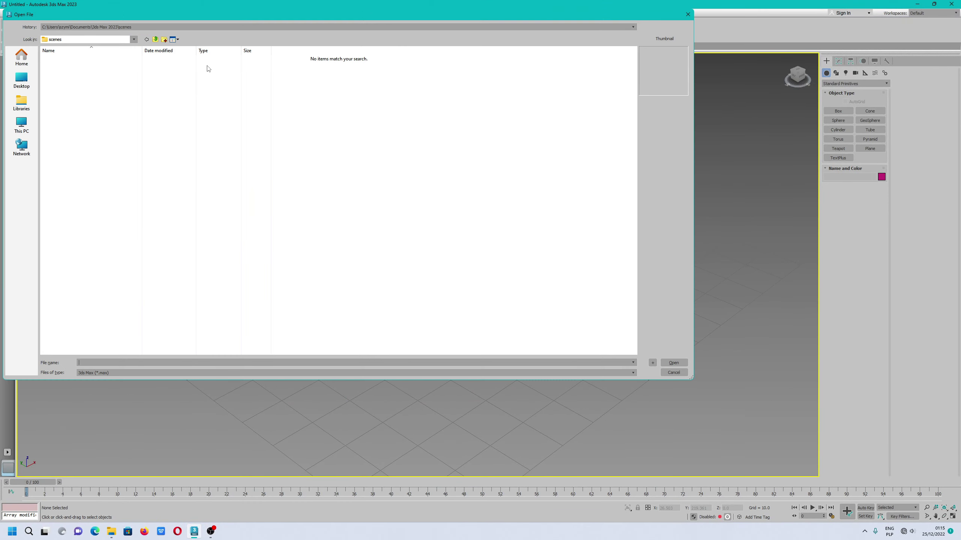
{"action": "left_click", "coordinate": [22, 125]}
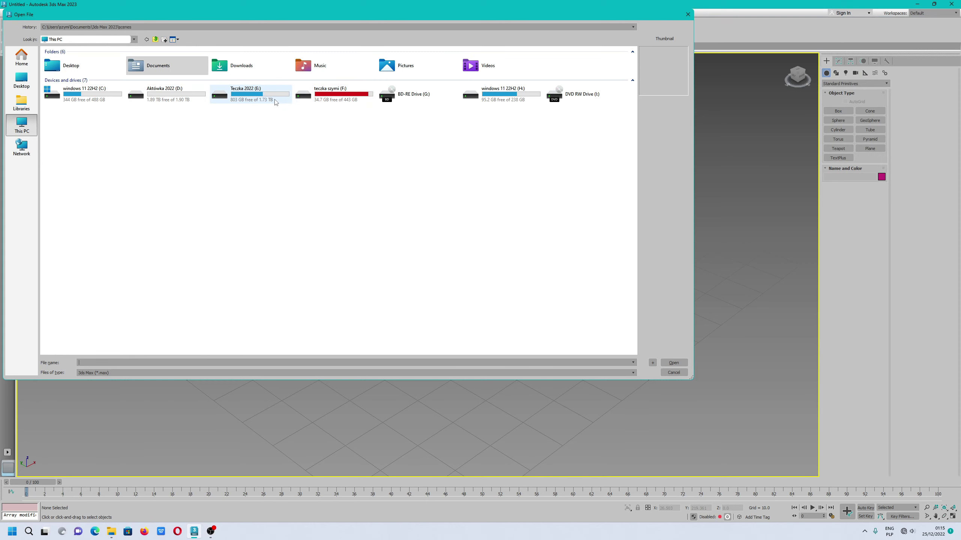
{"action": "double_click", "coordinate": [275, 101]}
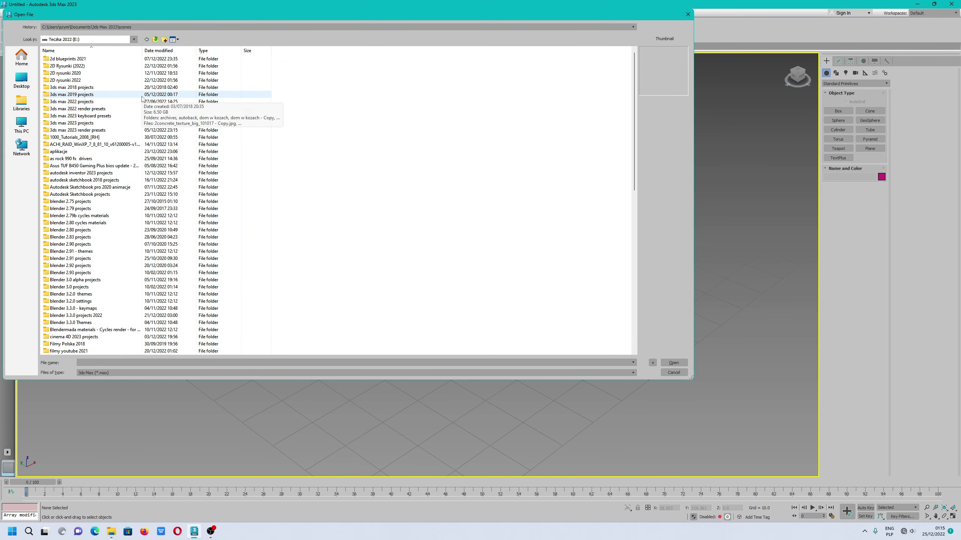
{"action": "double_click", "coordinate": [76, 123]}
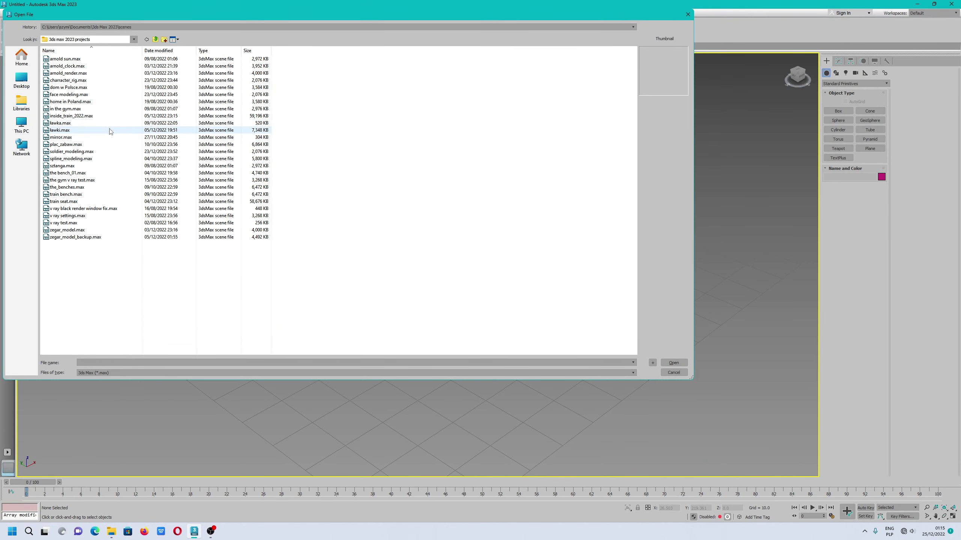
{"action": "left_click", "coordinate": [148, 50]}
{"action": "left_click", "coordinate": [95, 59]}
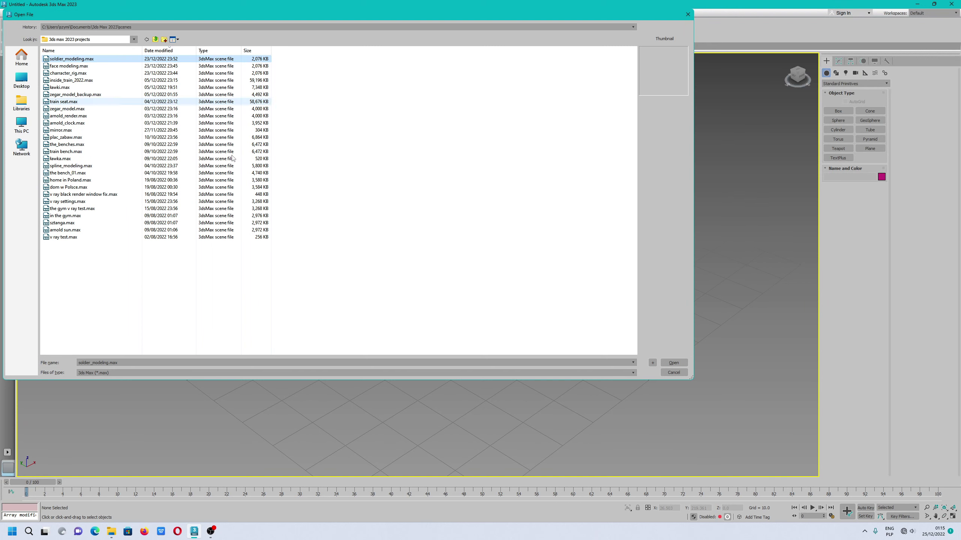
{"action": "left_click", "coordinate": [662, 362]}
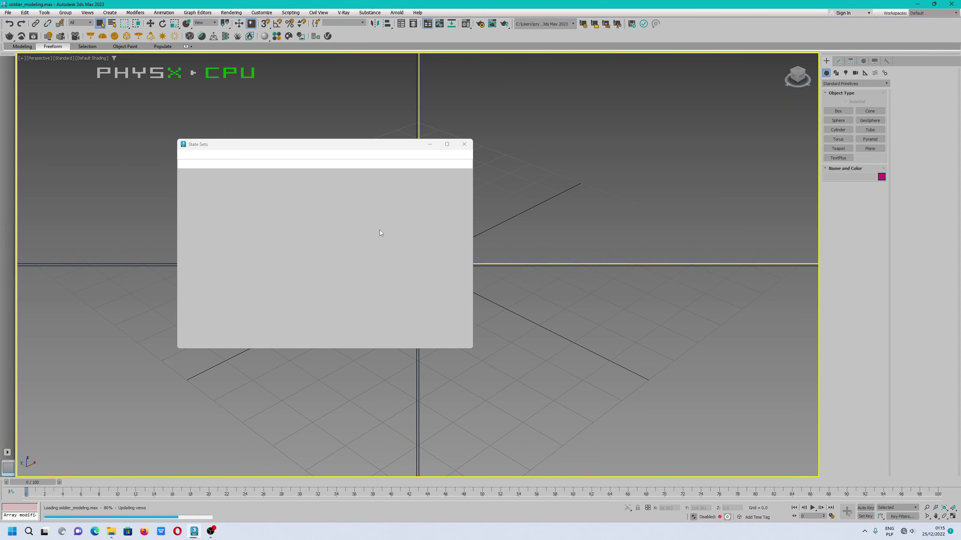
{"action": "left_click", "coordinate": [465, 144]}
{"action": "left_click", "coordinate": [377, 363]}
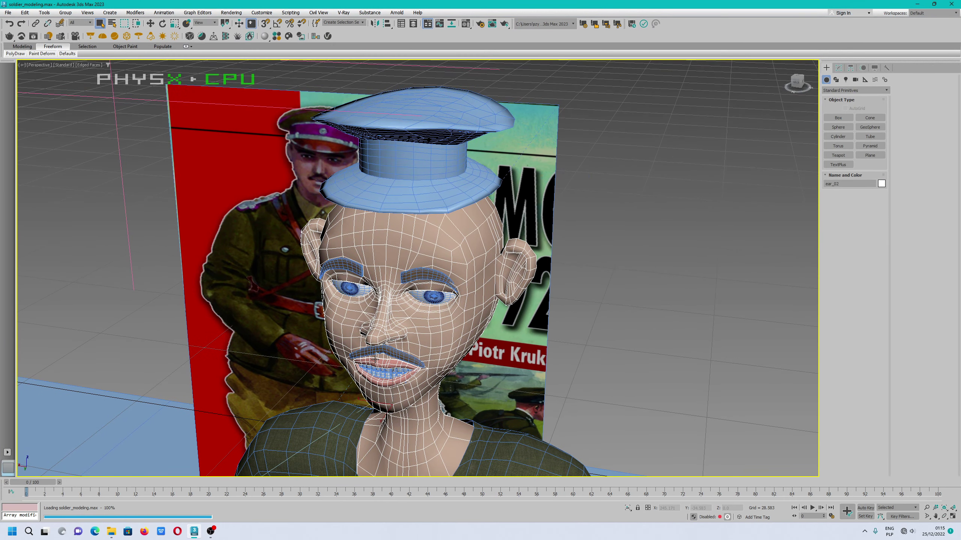
- Examine the soldier's head from the front, including the facial mesh, mouth and teeth
{"action": "scroll", "coordinate": [471, 386], "scroll_direction": "up", "scroll_amount": 10}
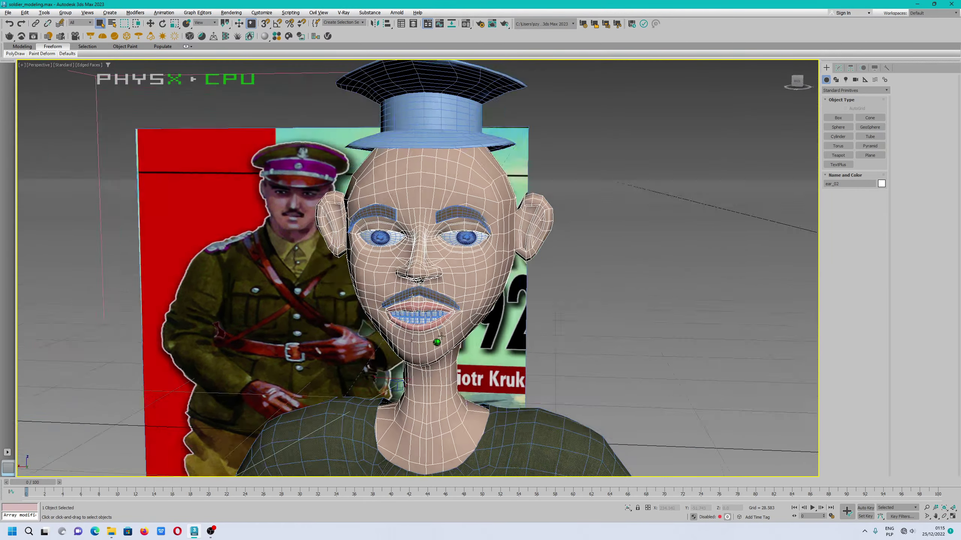
{"action": "scroll", "coordinate": [445, 397], "scroll_direction": "down", "scroll_amount": 4}
{"action": "scroll", "coordinate": [444, 397], "scroll_direction": "up", "scroll_amount": 6}
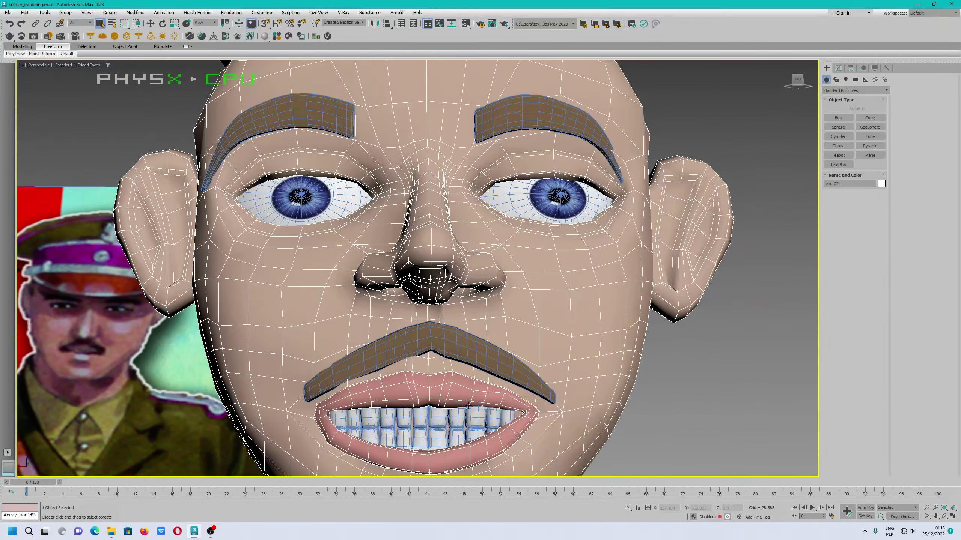
{"action": "middle_click_drag", "start_coordinate": [469, 406], "coordinate": [427, 374], "text": "alt"}
{"action": "left_click", "coordinate": [423, 372]}
{"action": "left_click", "coordinate": [423, 372]}
{"action": "scroll", "coordinate": [435, 363], "scroll_direction": "down", "scroll_amount": 8}
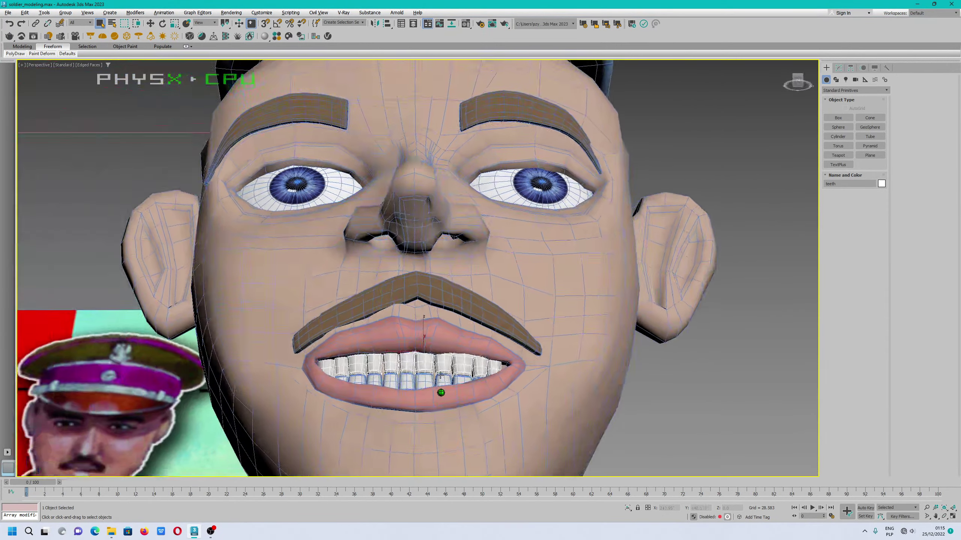
{"action": "middle_click_drag", "start_coordinate": [455, 356], "coordinate": [459, 373], "text": "alt"}
- Open the Scene Explorer and hide the reference image plane image_reference_01
{"action": "left_click", "coordinate": [263, 243]}
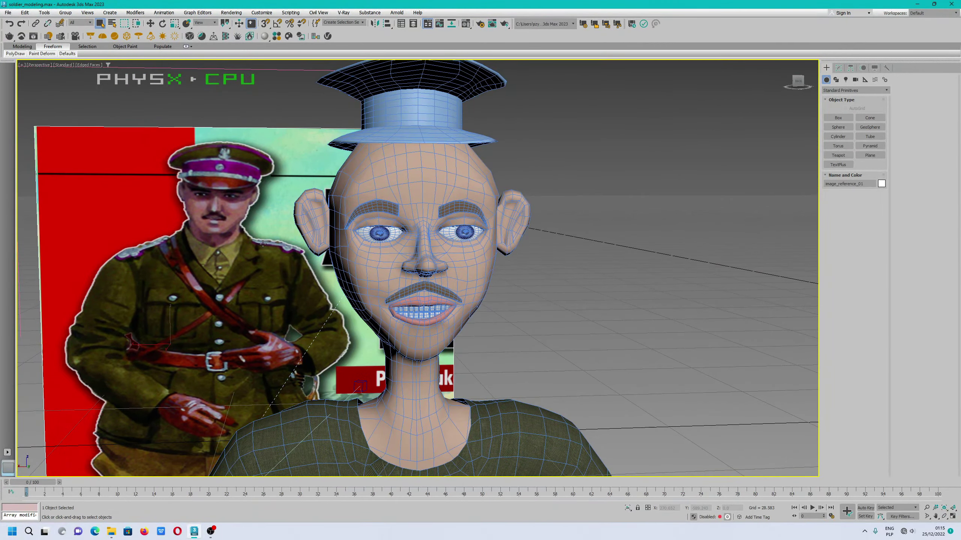
{"action": "left_click", "coordinate": [44, 13]}
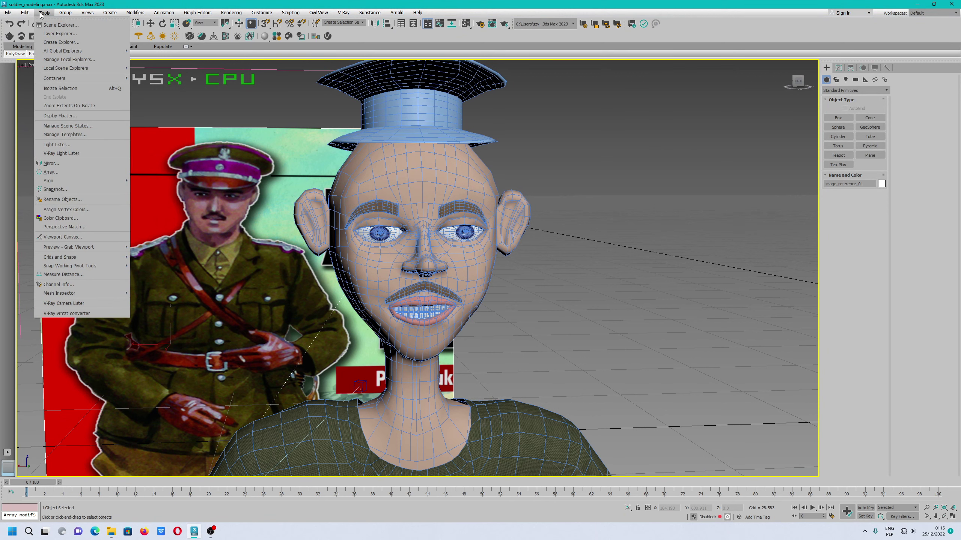
{"action": "left_click", "coordinate": [46, 25]}
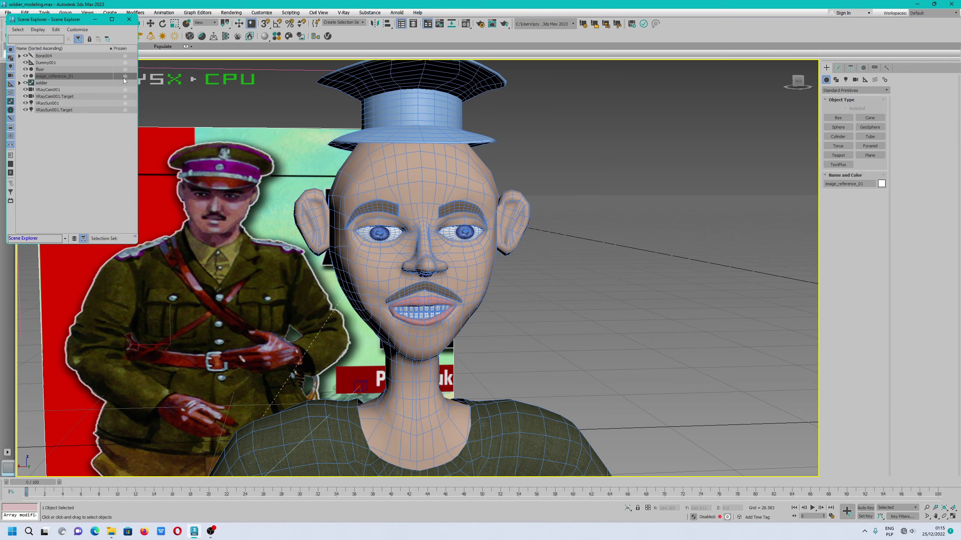
{"action": "left_click", "coordinate": [26, 76]}
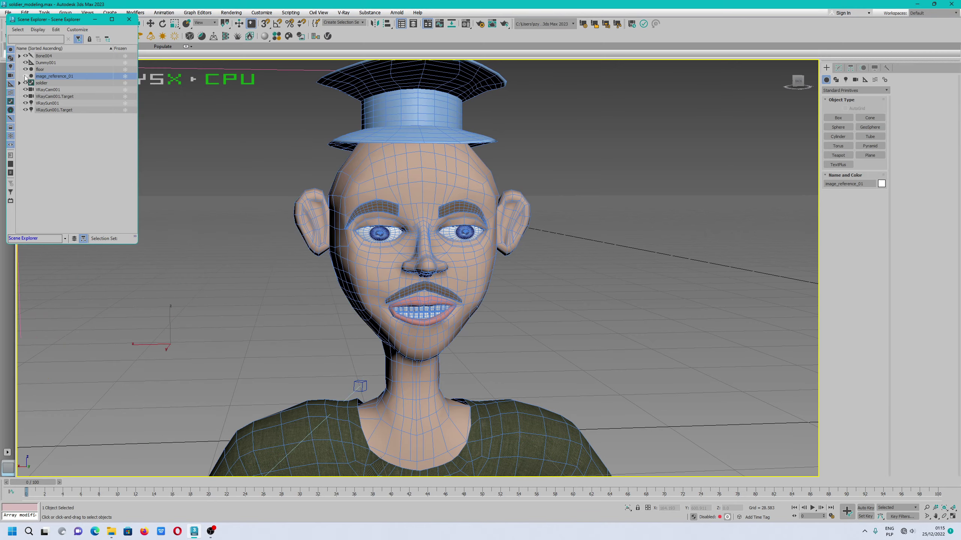
- Set the upper teeth's display properties to By Object and enable See-Through in their object properties
{"action": "left_click", "coordinate": [419, 262]}
{"action": "scroll", "coordinate": [438, 295], "scroll_direction": "up", "scroll_amount": 3}
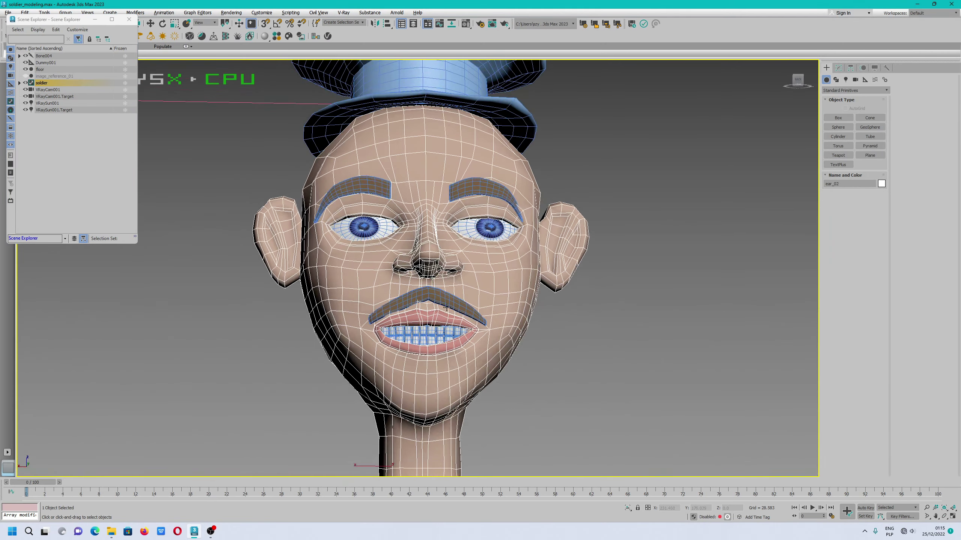
{"action": "scroll", "coordinate": [446, 307], "scroll_direction": "up", "scroll_amount": 4}
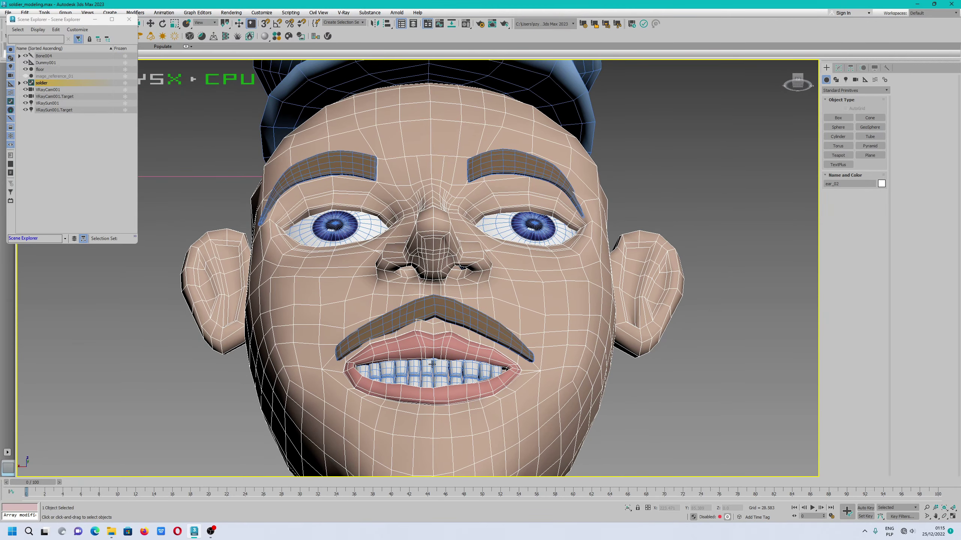
{"action": "left_click", "coordinate": [439, 369]}
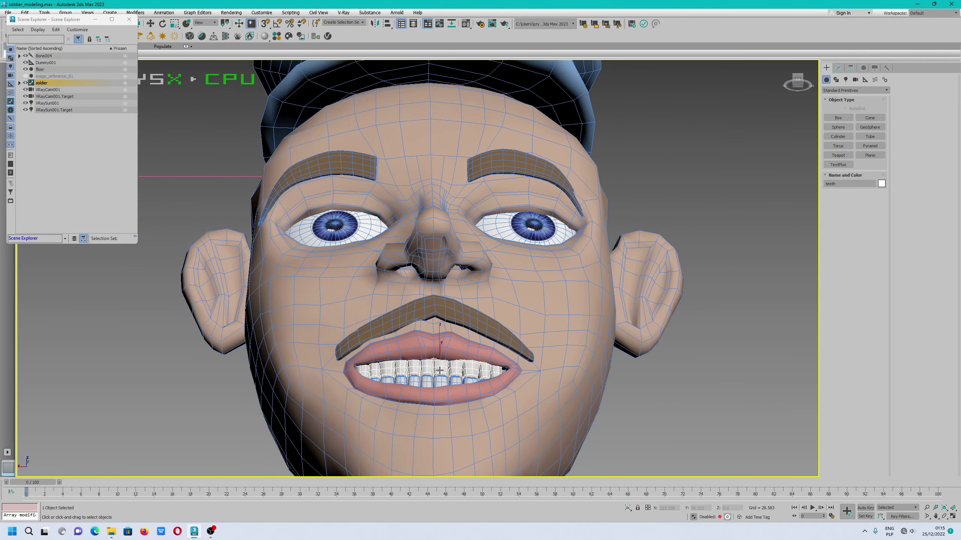
{"action": "scroll", "coordinate": [439, 370], "scroll_direction": "up", "scroll_amount": 4}
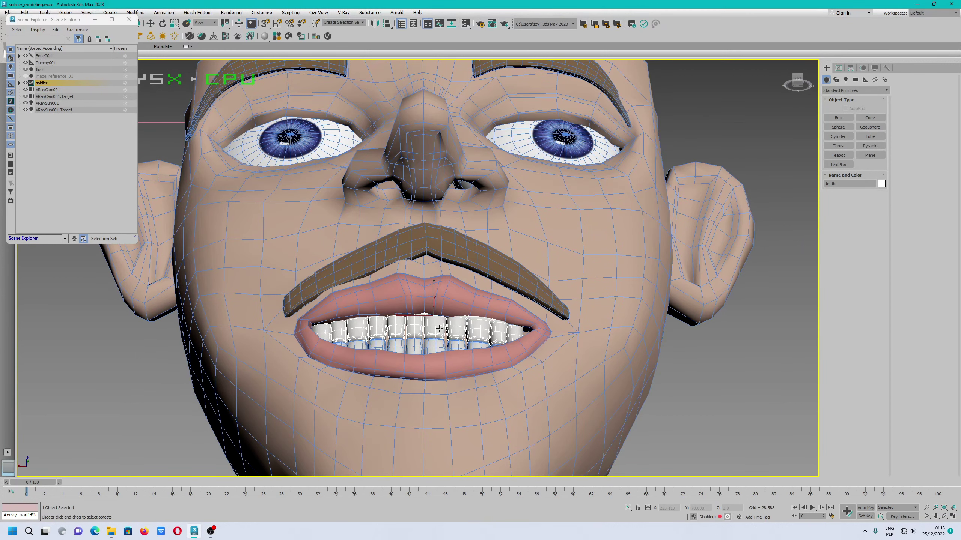
{"action": "right_click", "coordinate": [437, 329]}
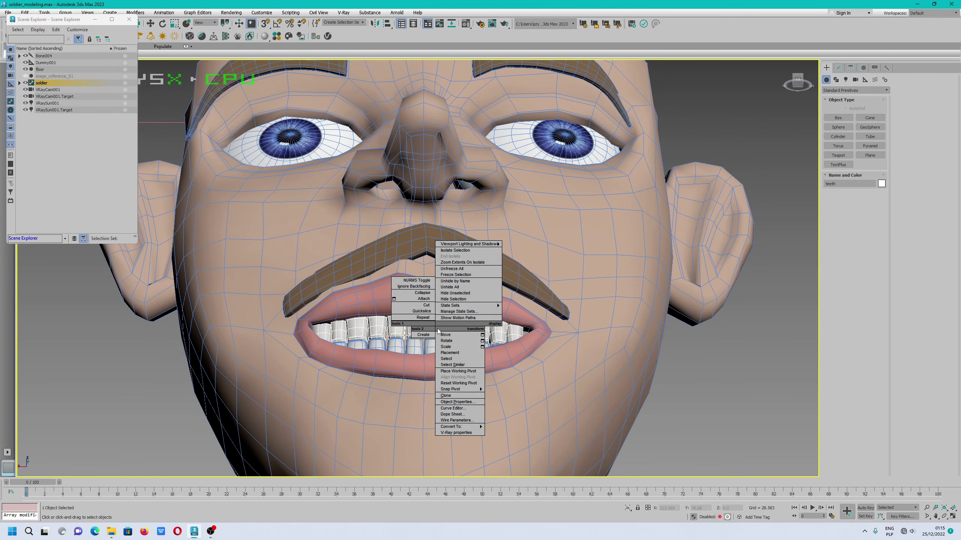
{"action": "left_click", "coordinate": [458, 402]}
{"action": "left_click", "coordinate": [463, 271]}
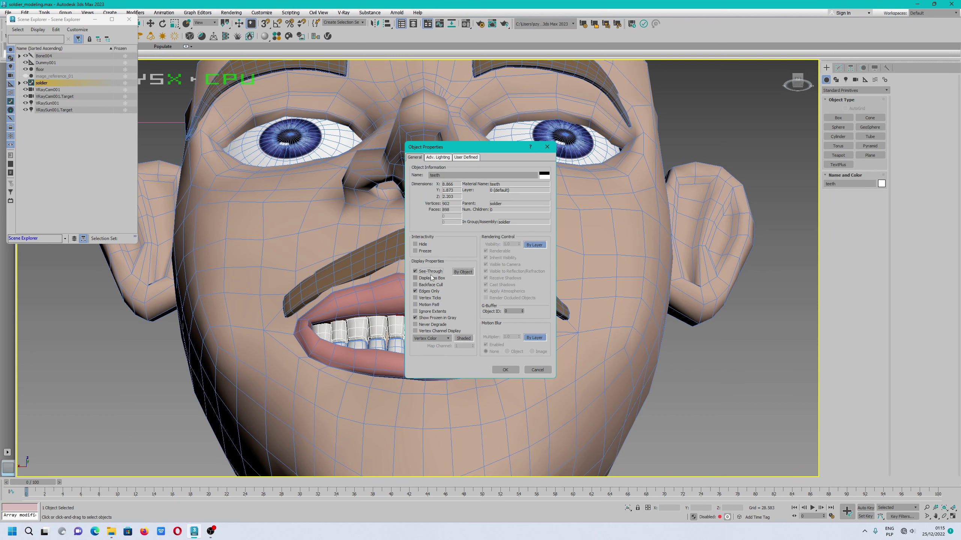
{"action": "left_click", "coordinate": [496, 372]}
- Switch the lower teeth's display properties and rendering control to By Object in their object properties
{"action": "scroll", "coordinate": [413, 338], "scroll_direction": "up", "scroll_amount": 2}
{"action": "left_click", "coordinate": [416, 354]}
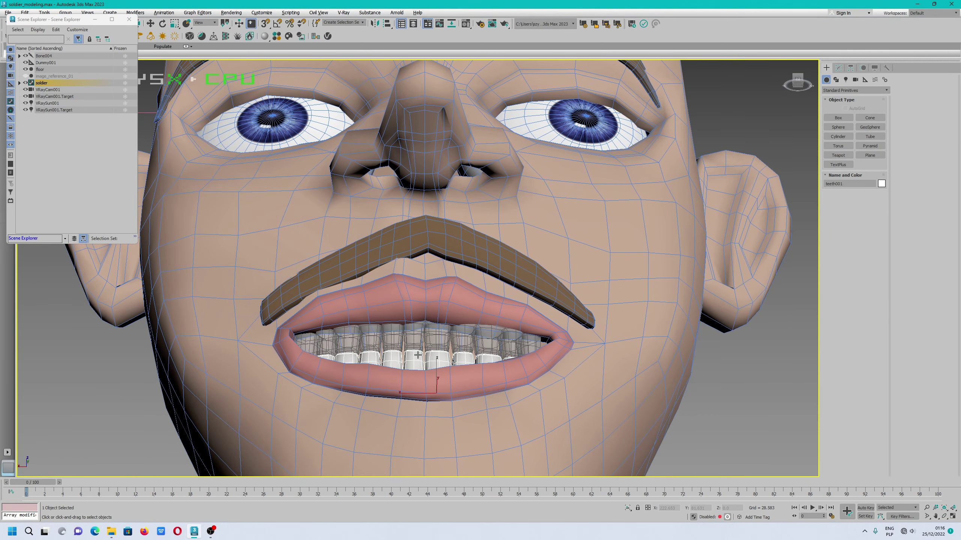
{"action": "right_click", "coordinate": [416, 353]}
{"action": "left_click", "coordinate": [436, 428]}
{"action": "left_click", "coordinate": [465, 273]}
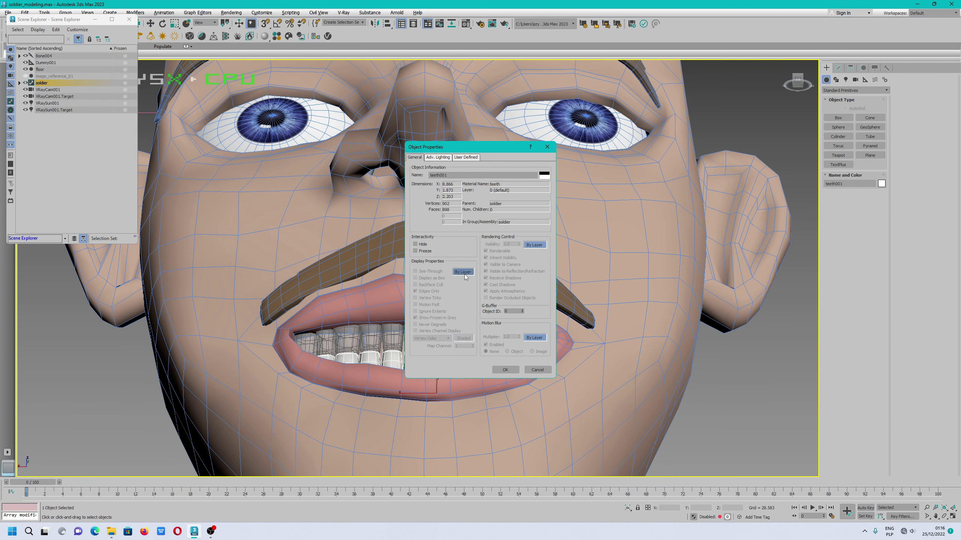
{"action": "left_click", "coordinate": [462, 273]}
{"action": "left_click", "coordinate": [535, 245]}
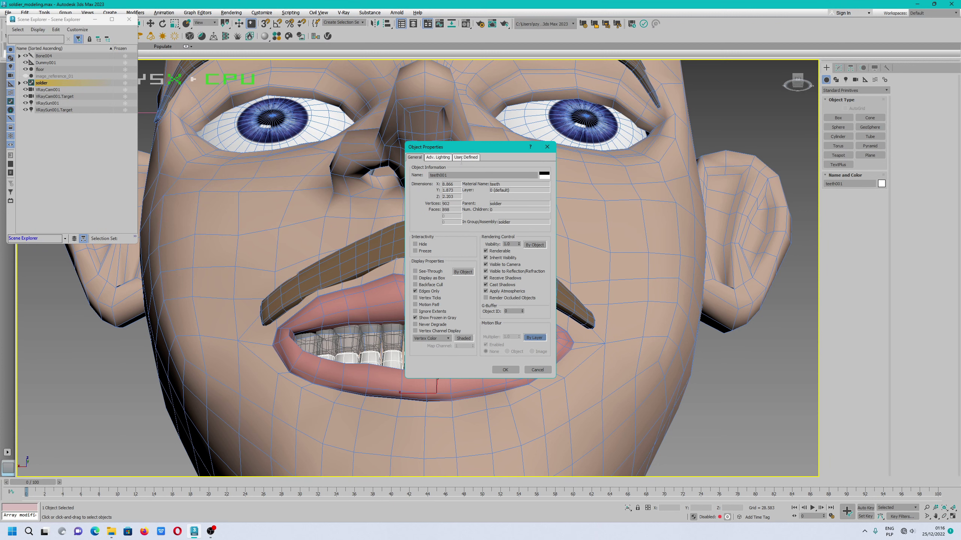
- Set the lower teeth's geometric radiosity properties to By Object, enable See-Through, and apply the object properties
{"action": "left_click", "coordinate": [444, 157]}
{"action": "left_click", "coordinate": [528, 202]}
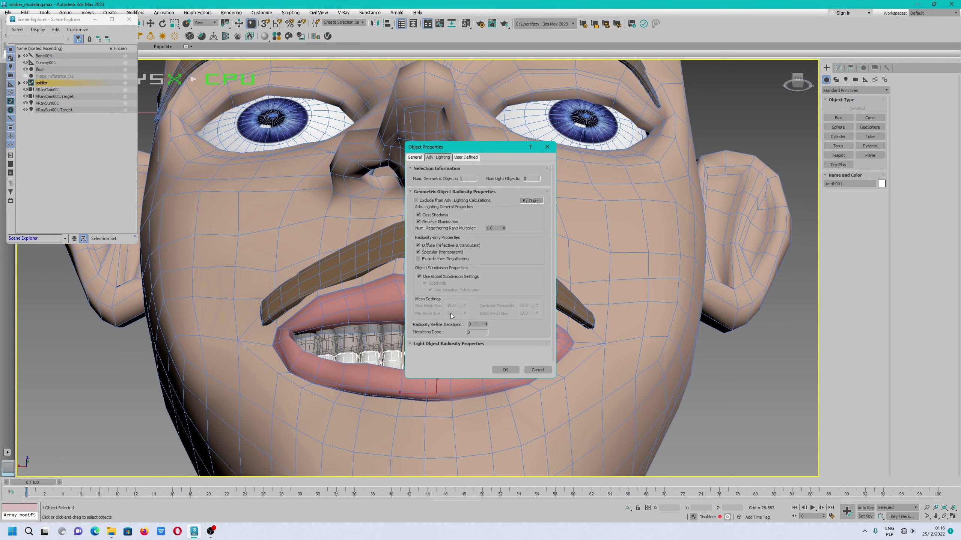
{"action": "left_click", "coordinate": [465, 160]}
{"action": "left_click", "coordinate": [440, 159]}
{"action": "left_click", "coordinate": [453, 344]}
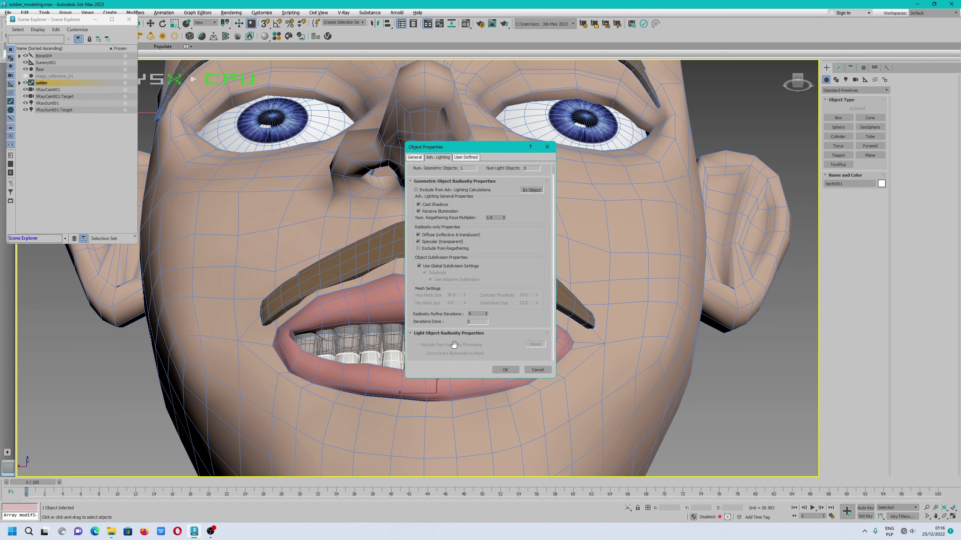
{"action": "left_click", "coordinate": [414, 157]}
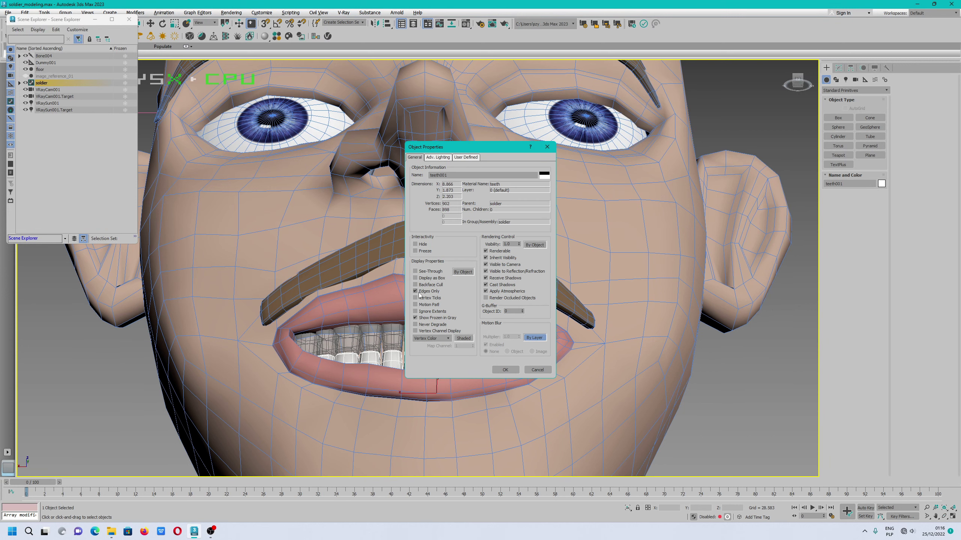
{"action": "left_click", "coordinate": [506, 370]}
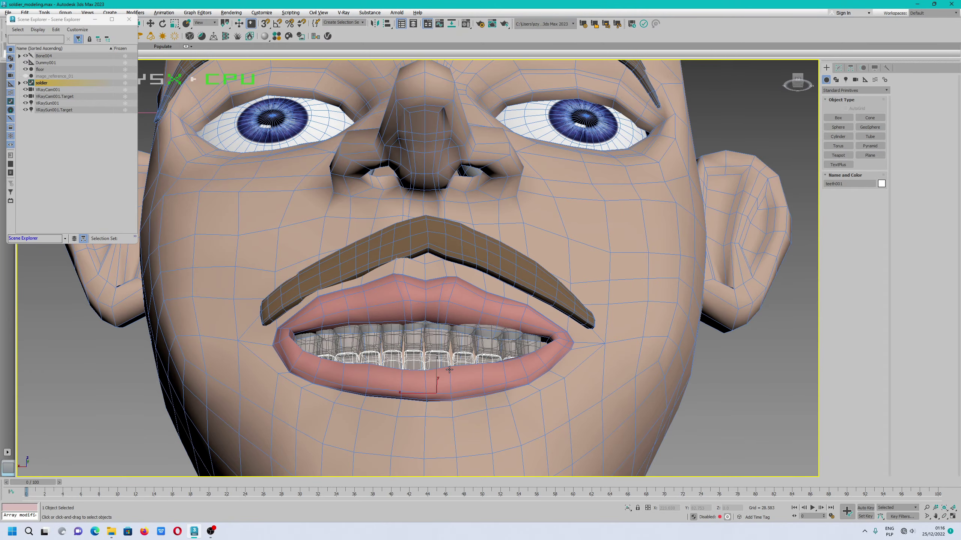
- Inspect the see-through teeth near the mouth corner and select the head mesh
{"action": "scroll", "coordinate": [420, 377], "scroll_direction": "up", "scroll_amount": 6}
{"action": "scroll", "coordinate": [422, 377], "scroll_direction": "up", "scroll_amount": 4}
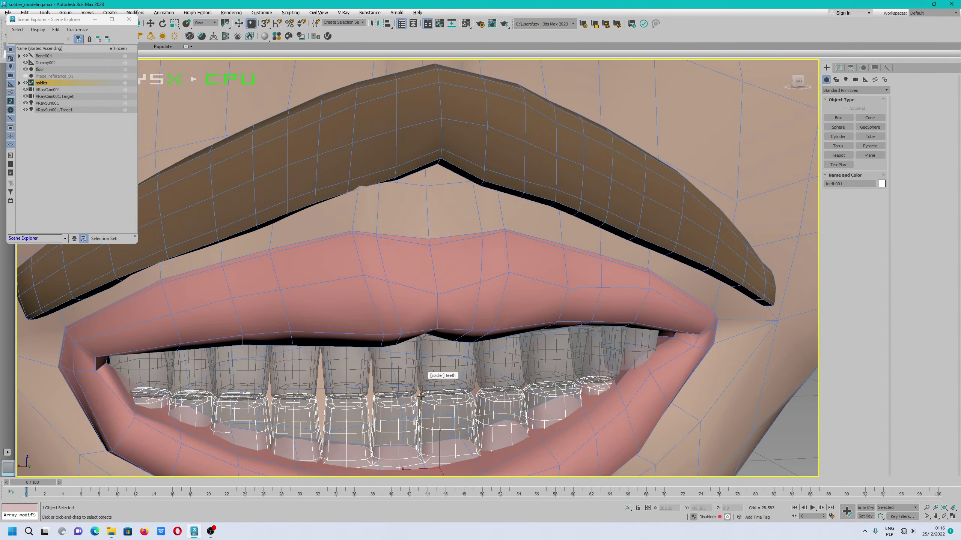
{"action": "middle_click_drag", "start_coordinate": [431, 375], "coordinate": [480, 366], "text": "alt"}
{"action": "left_click", "coordinate": [553, 339]}
{"action": "scroll", "coordinate": [557, 337], "scroll_direction": "up", "scroll_amount": 1}
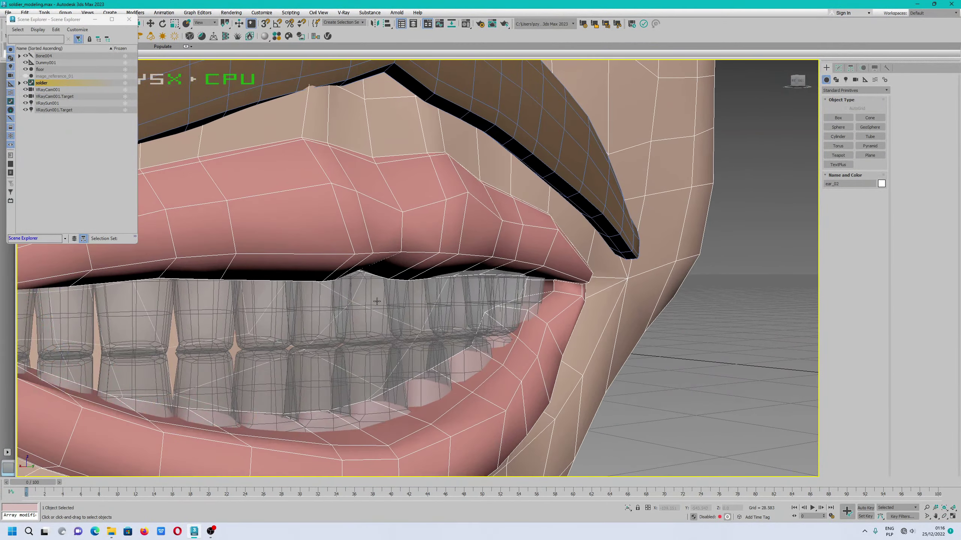
{"action": "left_click", "coordinate": [477, 356]}
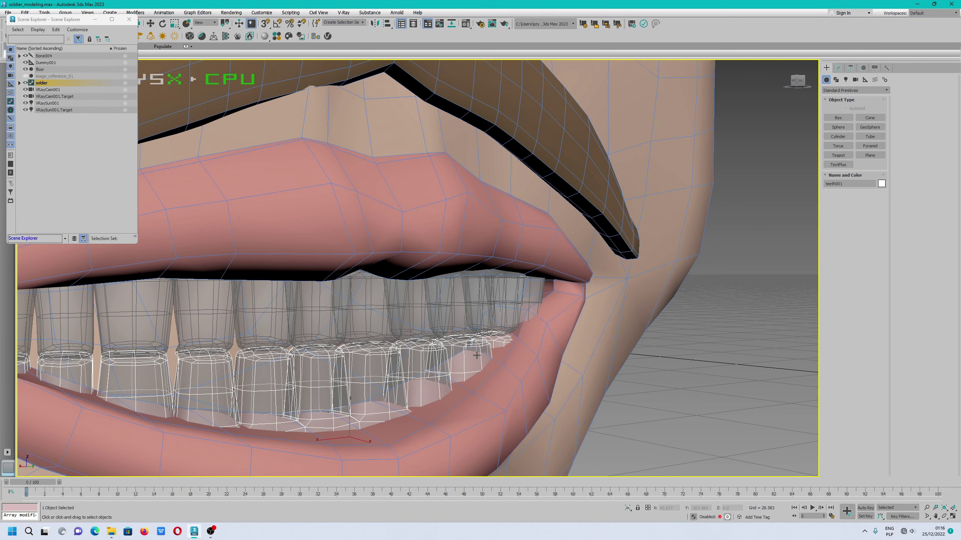
{"action": "left_click", "coordinate": [515, 355]}
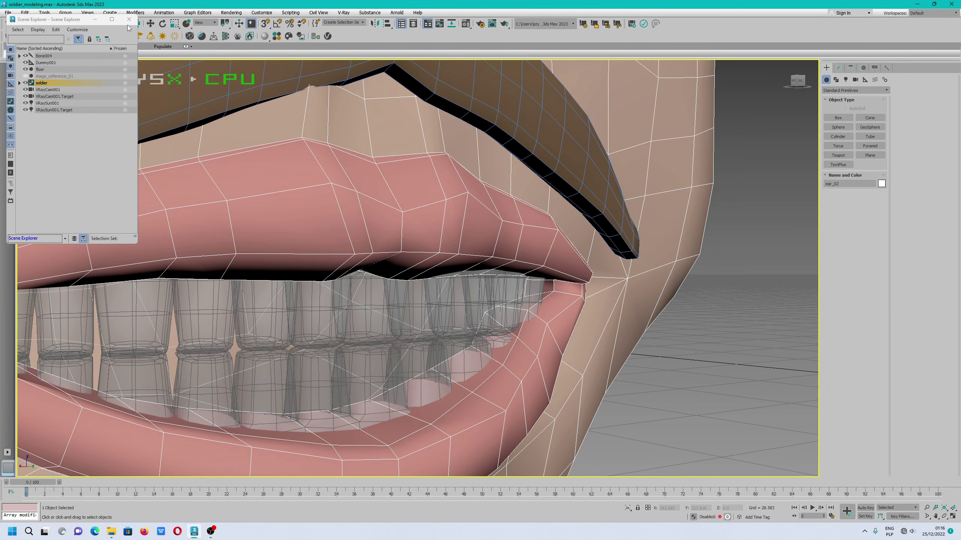
- Move the Scene Explorer off the viewport's corner and enter Vertex editing on the head mesh, selecting a vertex behind the upper teeth
{"action": "left_click_drag", "start_coordinate": [90, 18], "coordinate": [112, 120]}
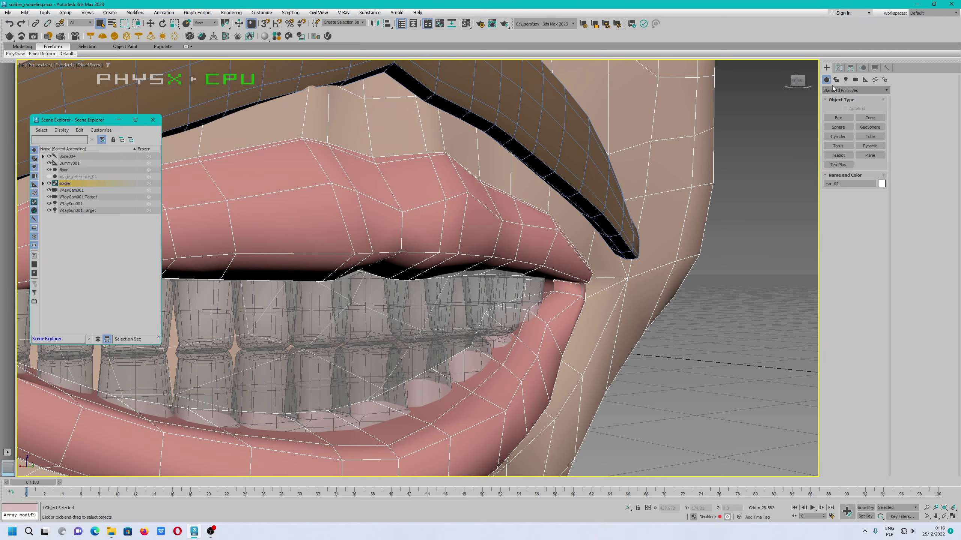
{"action": "left_click", "coordinate": [839, 68]}
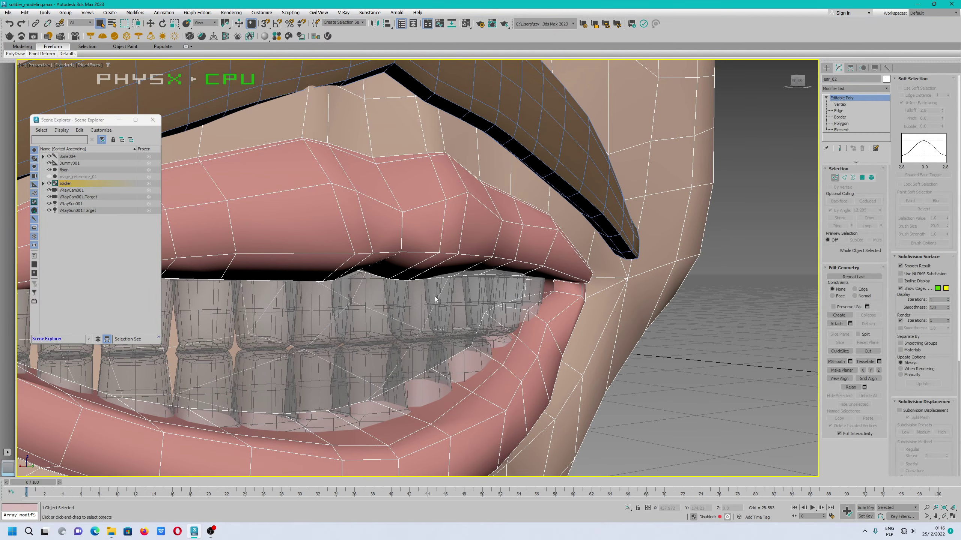
{"action": "left_click", "coordinate": [483, 313]}
{"action": "middle_click_drag", "start_coordinate": [506, 359], "coordinate": [501, 314], "text": "alt"}
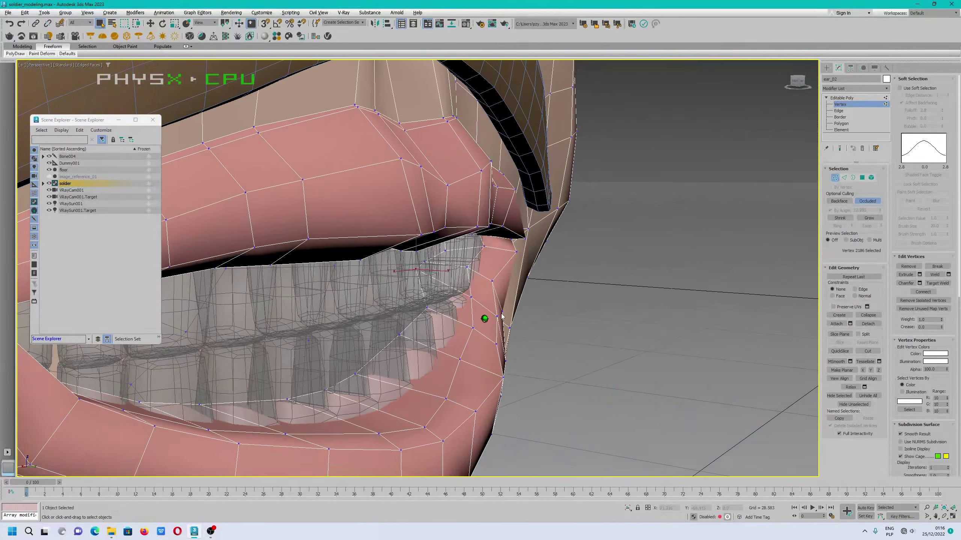
- Extend the selection to eight vertices running from behind the back teeth across the inner edge of the lower lip near the mouth corner
{"action": "left_click", "coordinate": [427, 262]}
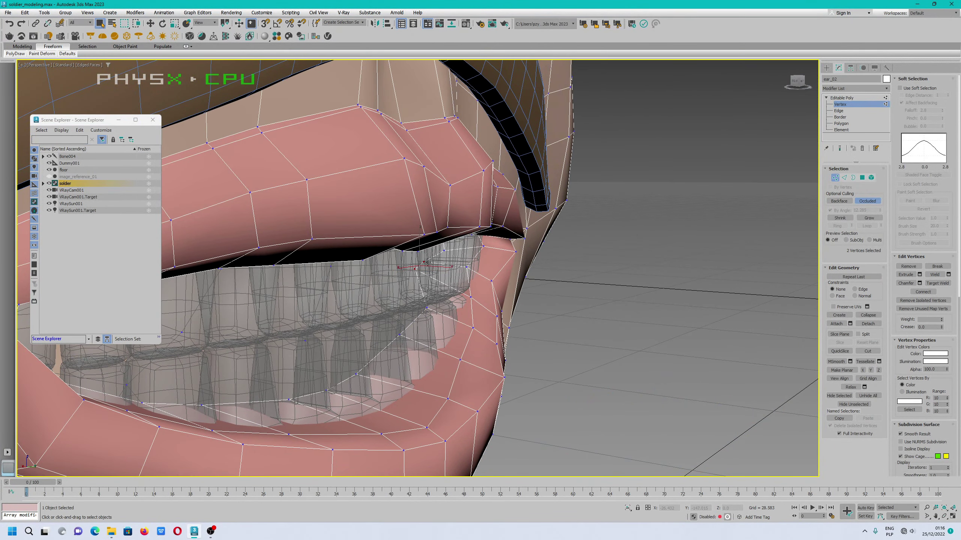
{"action": "left_click", "coordinate": [466, 268], "text": "ctrl"}
{"action": "left_click", "coordinate": [491, 281], "text": "ctrl"}
{"action": "left_click", "coordinate": [472, 298], "text": "ctrl"}
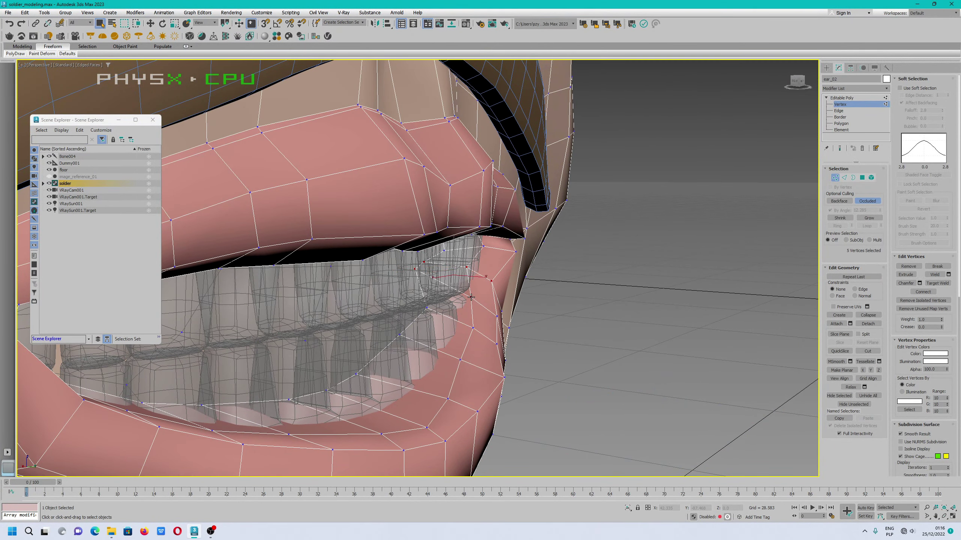
{"action": "left_click", "coordinate": [496, 317], "text": "ctrl"}
{"action": "mouse_move", "coordinate": [482, 334]}
{"action": "middle_mouse_down", "text": "alt"}
{"action": "mouse_move", "coordinate": [474, 328]}
{"action": "mouse_move", "coordinate": [485, 333]}
{"action": "middle_mouse_up", "text": "alt"}
{"action": "left_click", "coordinate": [513, 315], "text": "ctrl"}
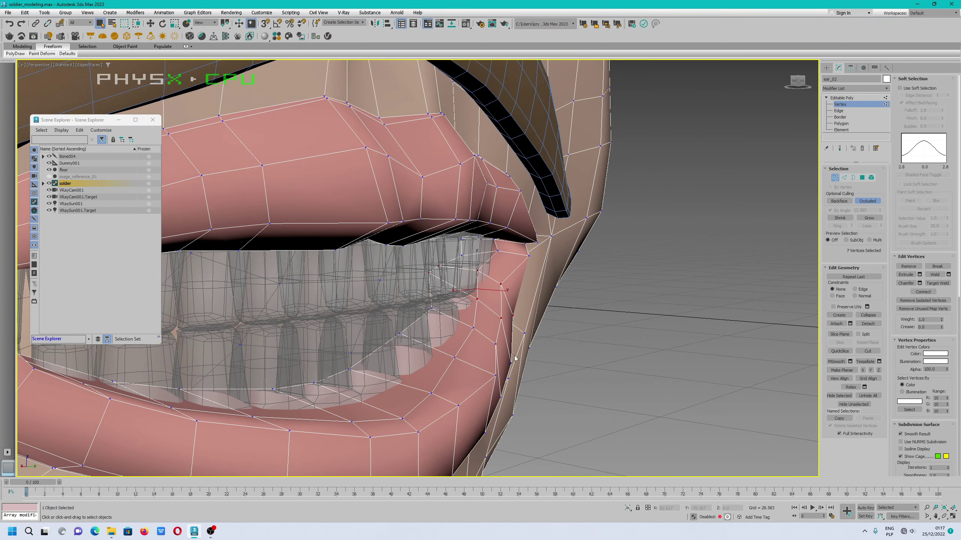
{"action": "left_click", "coordinate": [512, 361], "text": "ctrl"}
- Activate the Paint Deform Shift brush and set its full strength to 7 and falloff to 196
{"action": "left_click", "coordinate": [41, 54]}
{"action": "left_click", "coordinate": [35, 70]}
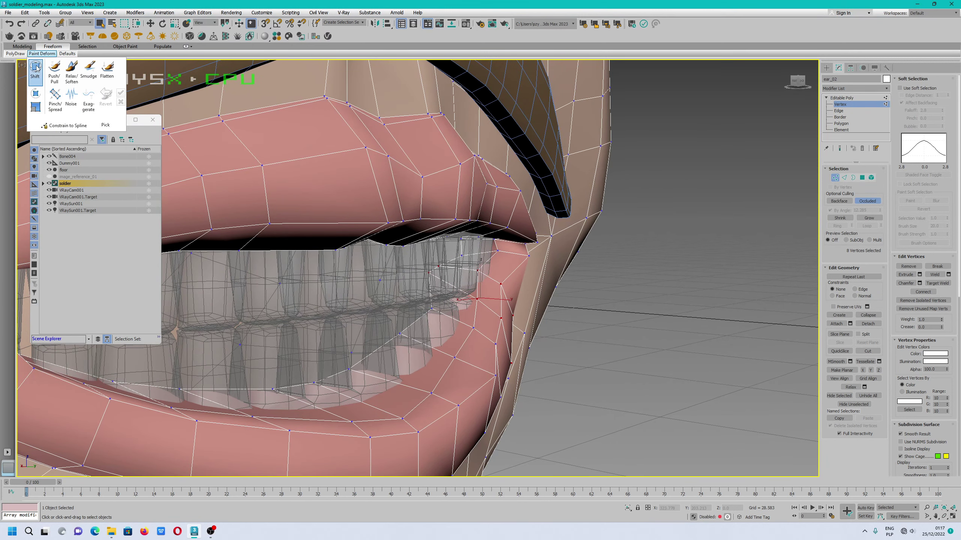
{"action": "left_click", "coordinate": [92, 125]}
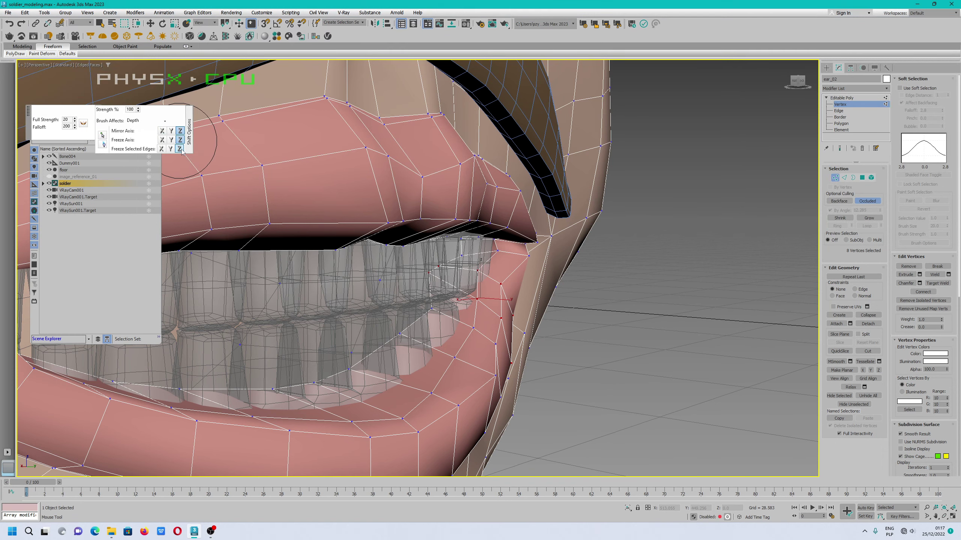
{"action": "mouse_move", "coordinate": [505, 328]}
{"action": "middle_mouse_down", "text": "alt"}
{"action": "mouse_move", "coordinate": [510, 338]}
{"action": "mouse_move", "coordinate": [522, 316]}
{"action": "middle_mouse_up", "text": "alt"}
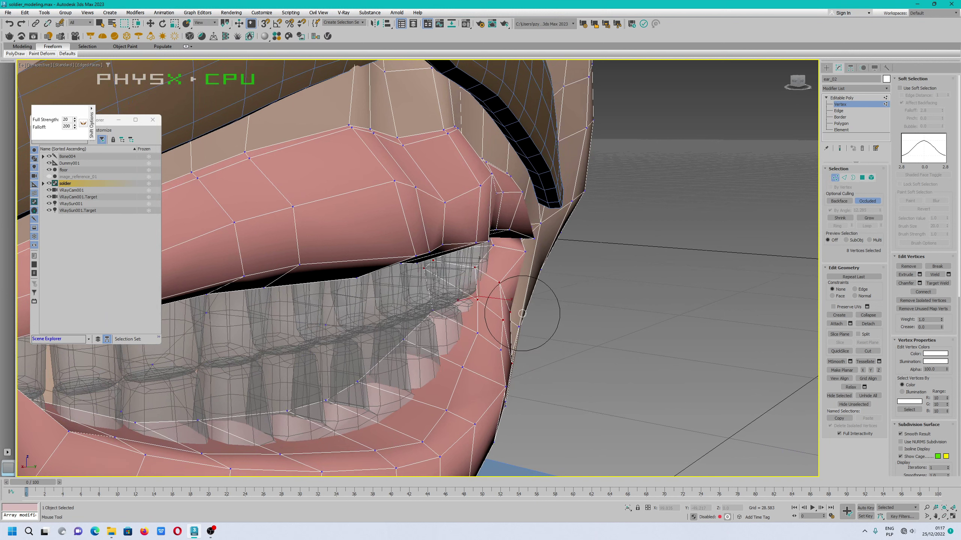
{"action": "mouse_move", "coordinate": [499, 283]}
{"action": "left_mouse_down"}
{"action": "mouse_move", "coordinate": [514, 292]}
{"action": "mouse_move", "coordinate": [484, 274]}
{"action": "mouse_move", "coordinate": [490, 304]}
{"action": "left_mouse_up"}
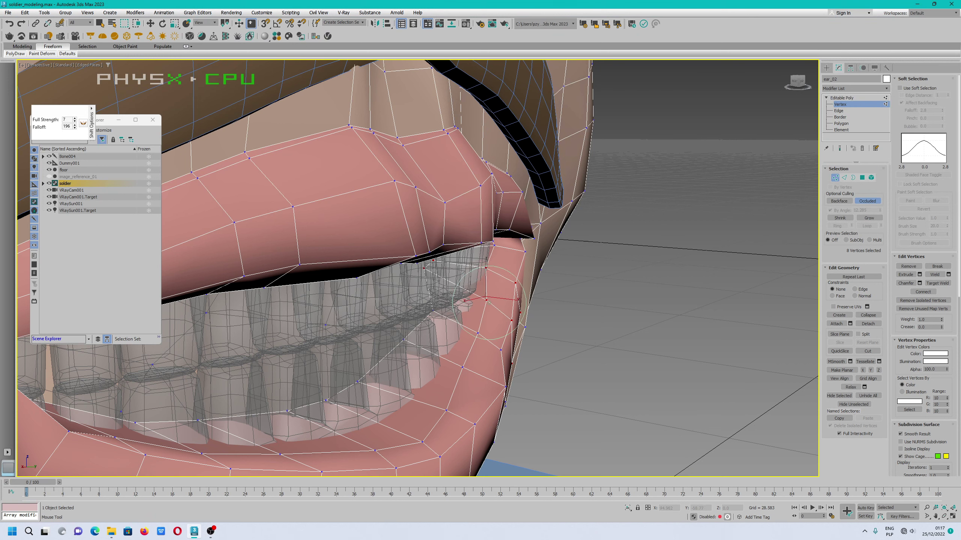
- Restrict the Shift brush to selected vertices, shift the inner mouth-corner vertices outward away from the teeth, and switch to the Move tool
{"action": "left_click", "coordinate": [92, 134]}
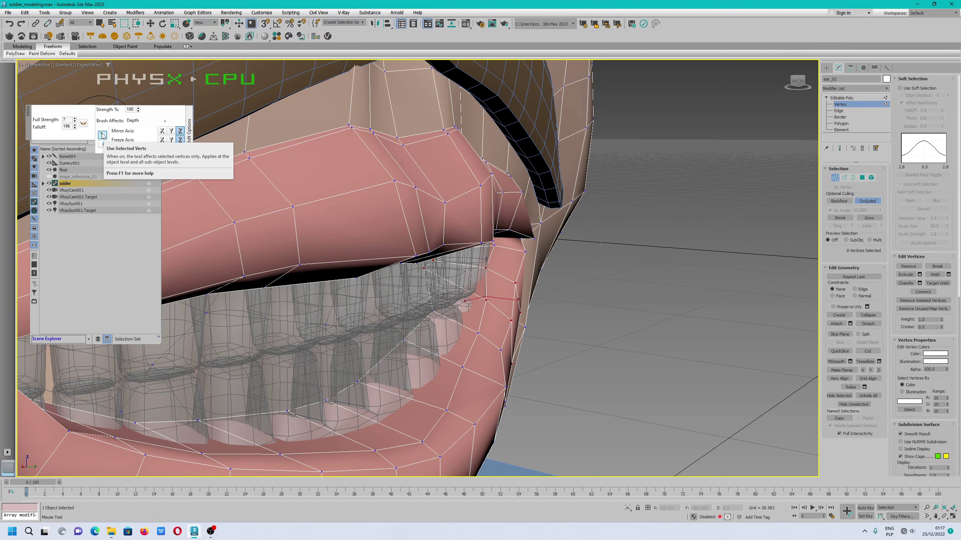
{"action": "mouse_move", "coordinate": [421, 286]}
{"action": "left_mouse_down"}
{"action": "mouse_move", "coordinate": [460, 288]}
{"action": "mouse_move", "coordinate": [442, 287]}
{"action": "mouse_move", "coordinate": [461, 265]}
{"action": "mouse_move", "coordinate": [495, 272]}
{"action": "mouse_move", "coordinate": [491, 304]}
{"action": "left_mouse_up"}
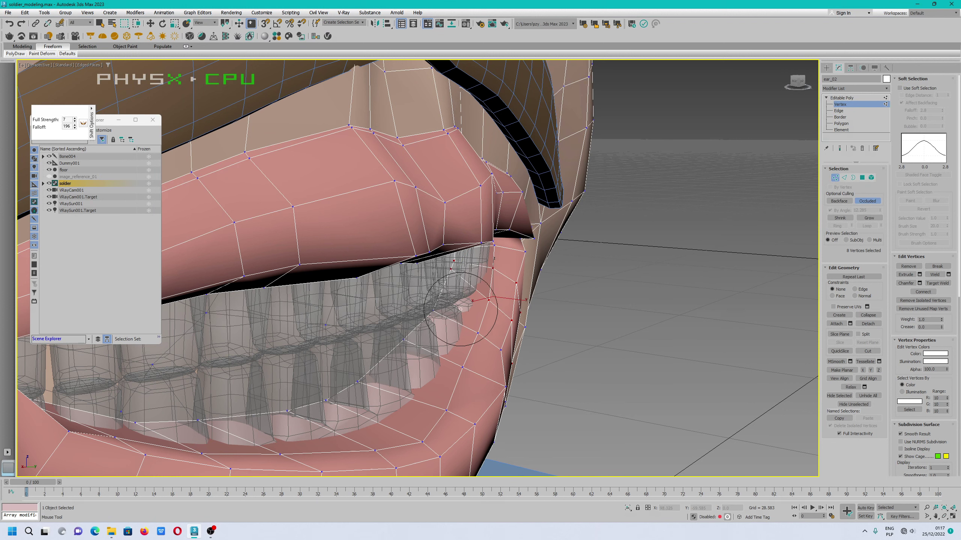
{"action": "key", "text": "w"}
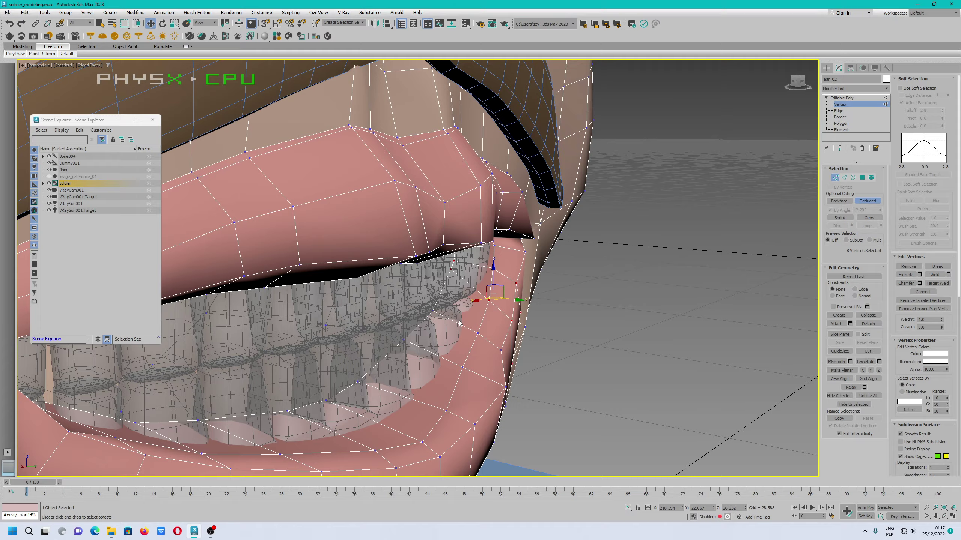
{"action": "middle_click_drag", "start_coordinate": [459, 323], "coordinate": [486, 317], "text": "alt"}
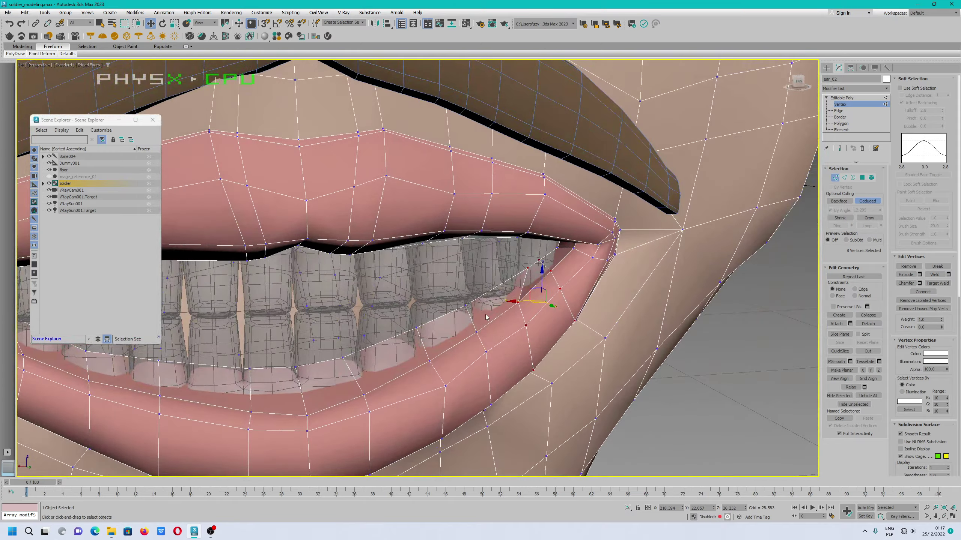
{"action": "scroll", "coordinate": [484, 316], "scroll_direction": "down", "scroll_amount": 5}
{"action": "middle_click_drag", "start_coordinate": [422, 318], "coordinate": [391, 345], "text": "alt"}
{"action": "scroll", "coordinate": [390, 313], "scroll_direction": "down", "scroll_amount": 5}
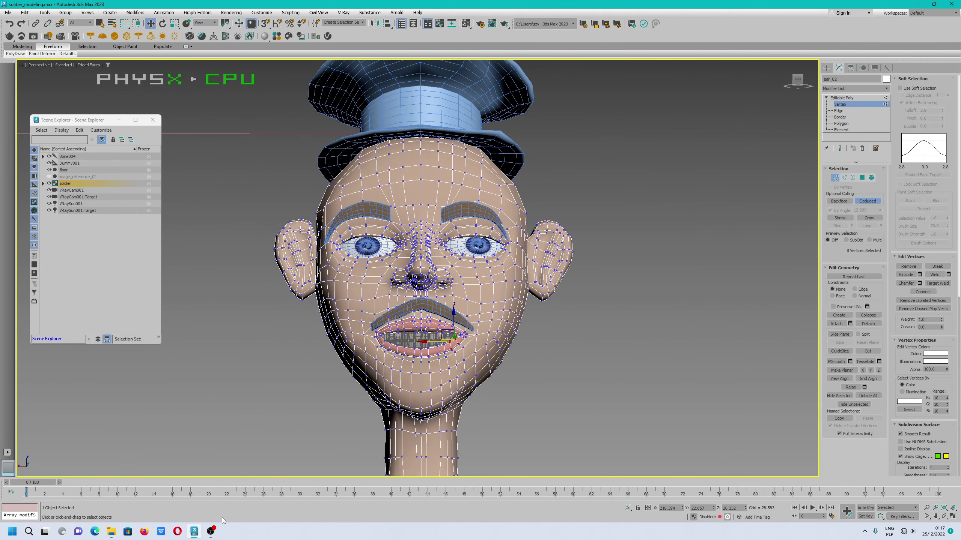
- Switch to OBS, dismiss its settings dialog, and open the audio filters for the Mic/Aux source
{"action": "left_click", "coordinate": [211, 531]}
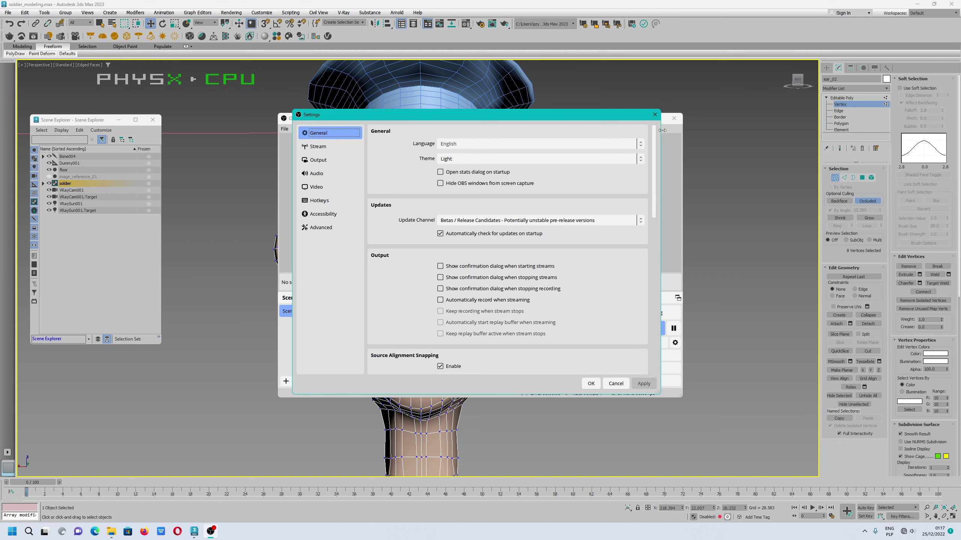
{"action": "left_click", "coordinate": [654, 117]}
{"action": "left_click", "coordinate": [466, 380]}
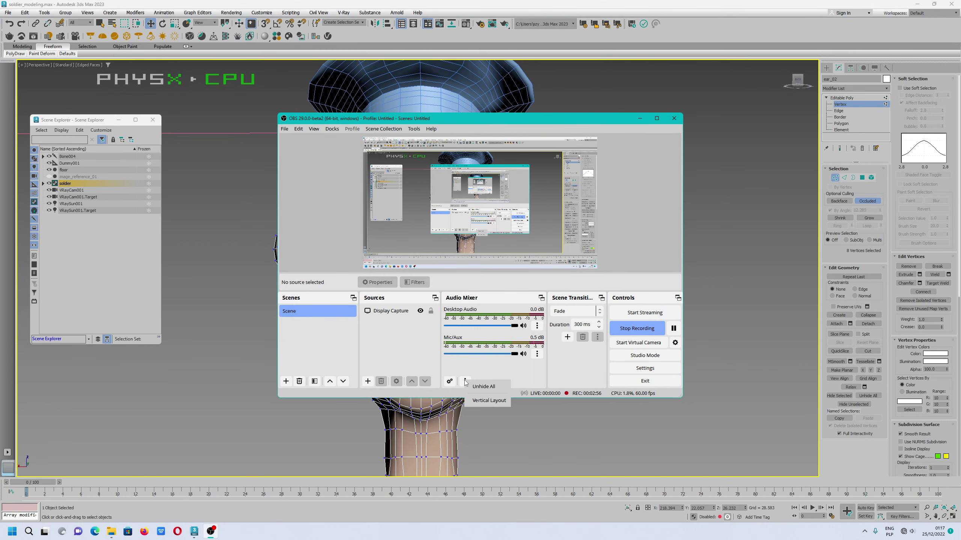
{"action": "left_click", "coordinate": [537, 355]}
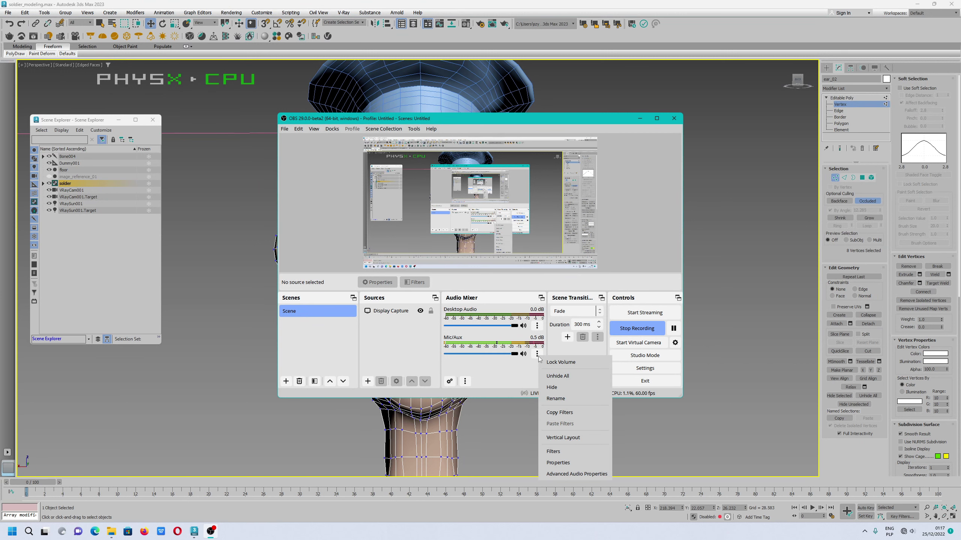
{"action": "left_click", "coordinate": [563, 452]}
- Review the microphone's Compressor, Noise Gate and Noise Suppression filters, and stop the recording
{"action": "left_click", "coordinate": [349, 156]}
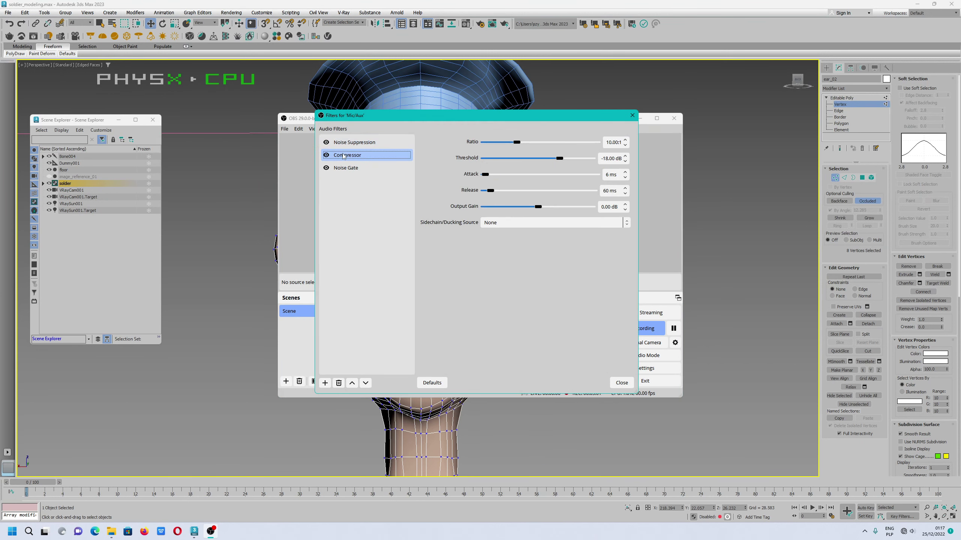
{"action": "left_click", "coordinate": [345, 168]}
{"action": "left_click", "coordinate": [354, 142]}
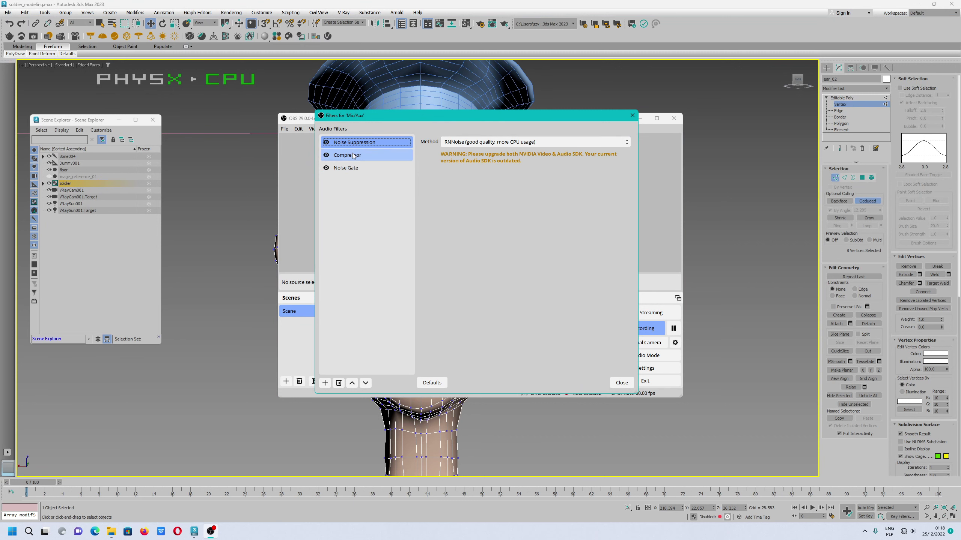
{"action": "left_click", "coordinate": [347, 155]}
{"action": "left_click", "coordinate": [345, 168]}
{"action": "left_click", "coordinate": [619, 383]}
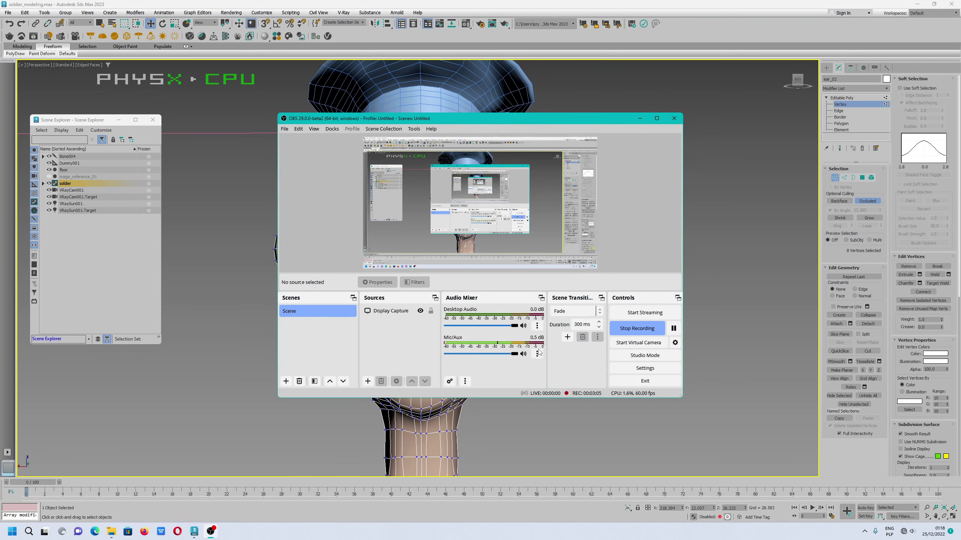
{"action": "left_click", "coordinate": [647, 329]}
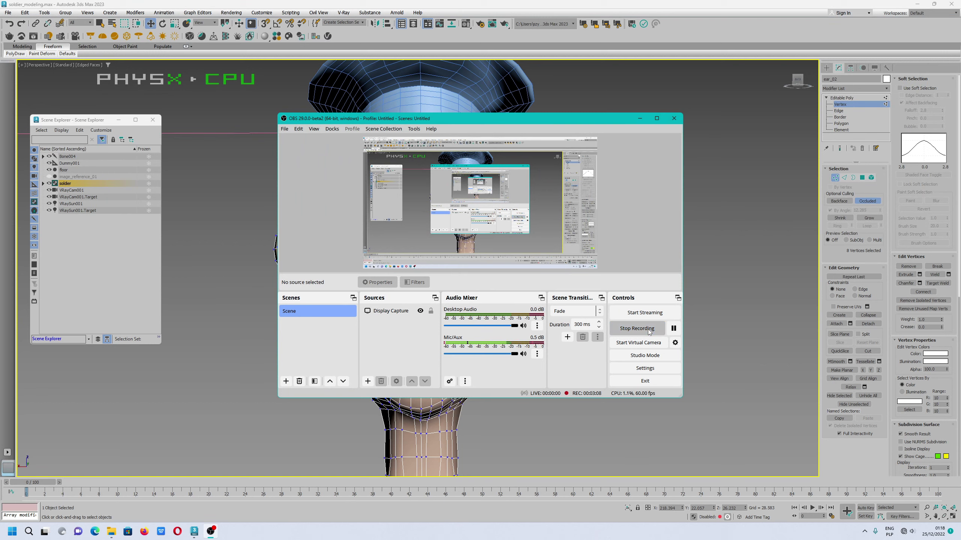